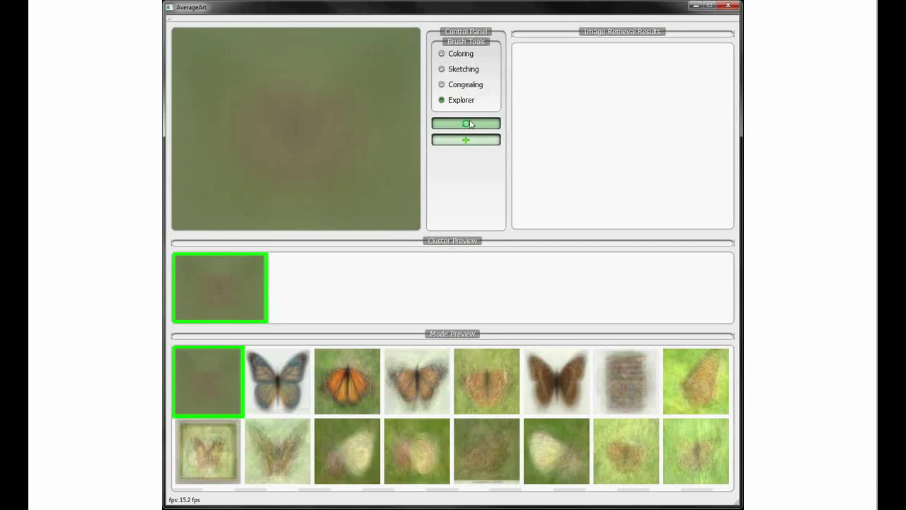
Step: Paint cyan over one wing of the butterfly average with a smaller Coloring brush, and sketch a diagonal line from its head along the wing's upper edge
left_click(456, 54)
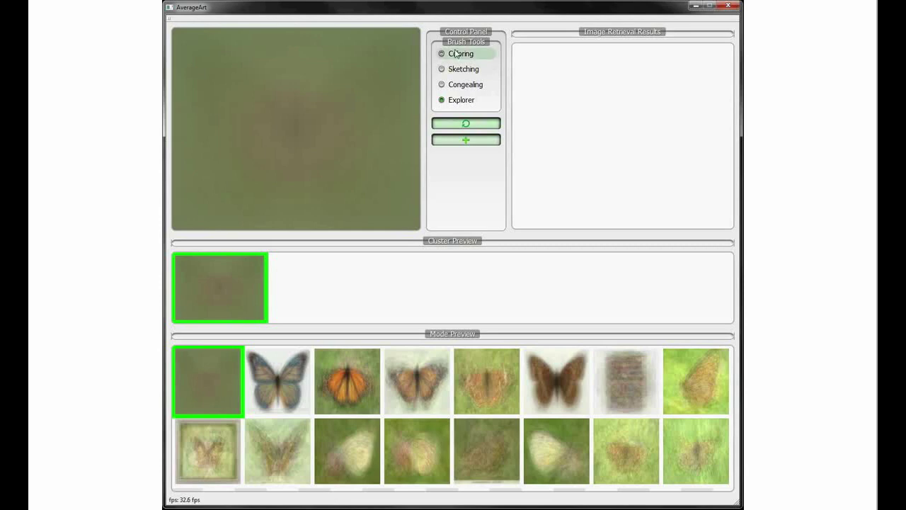
right_click(340, 101)
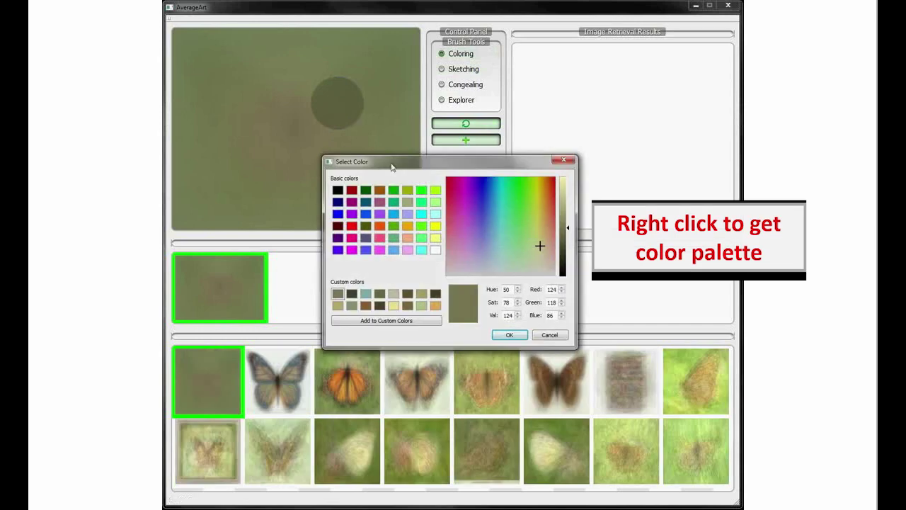
left_click(421, 214)
left_click(508, 335)
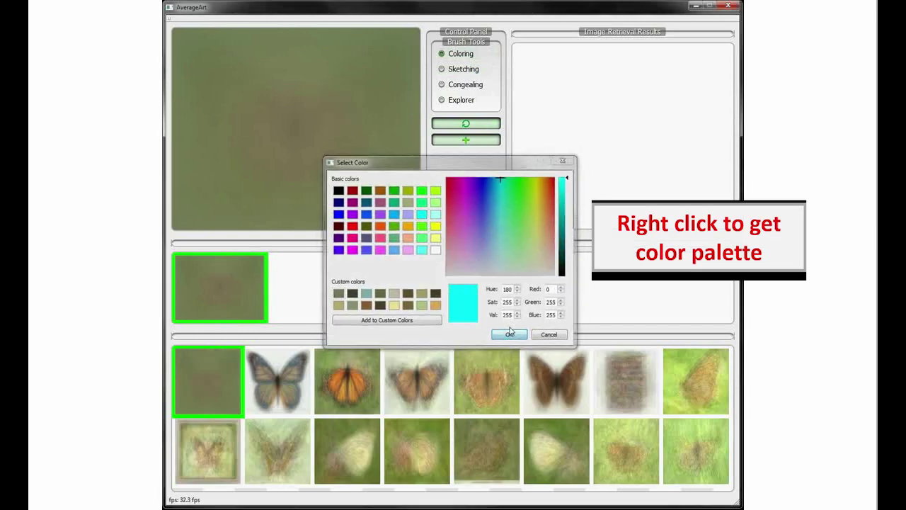
scroll(316, 101, "down", 5)
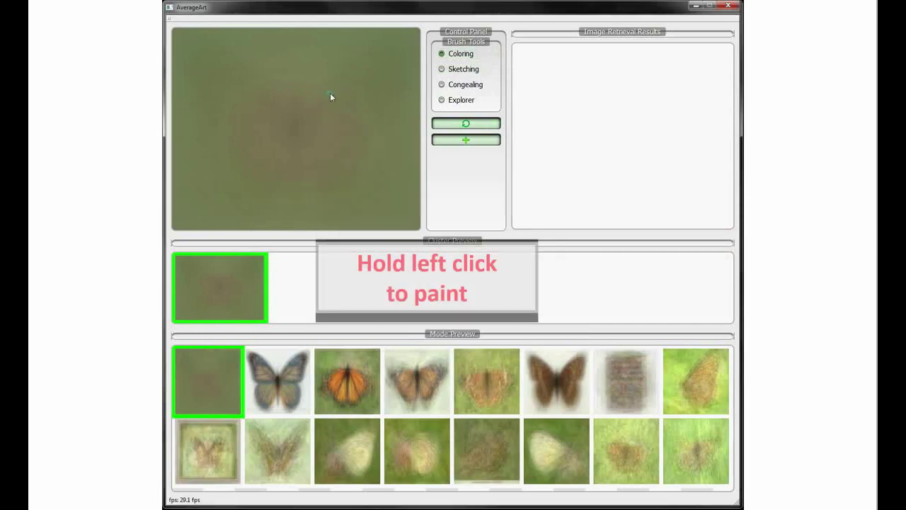
mouse_move(330, 93)
left_mouse_down()
mouse_move(347, 135)
mouse_move(343, 160)
mouse_move(333, 132)
left_mouse_up()
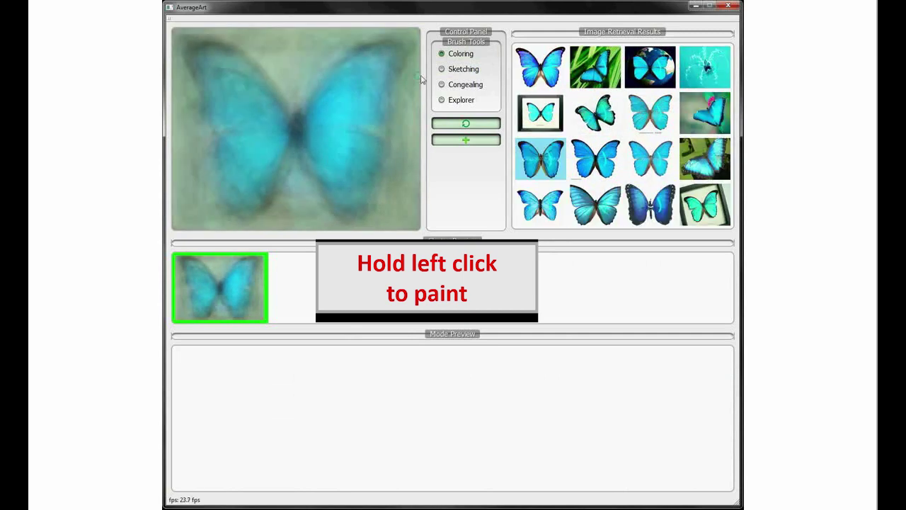
left_click(443, 69)
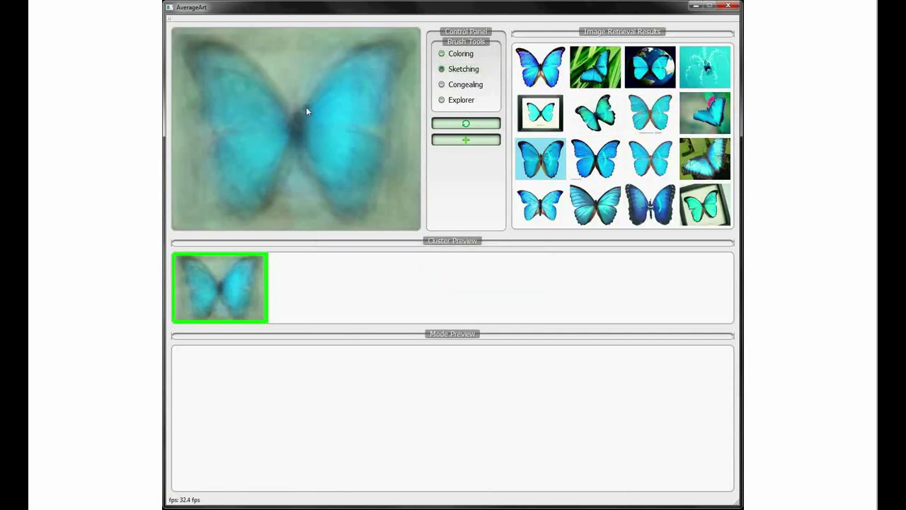
mouse_move(305, 107)
left_mouse_down()
mouse_move(334, 68)
mouse_move(370, 54)
left_mouse_up()
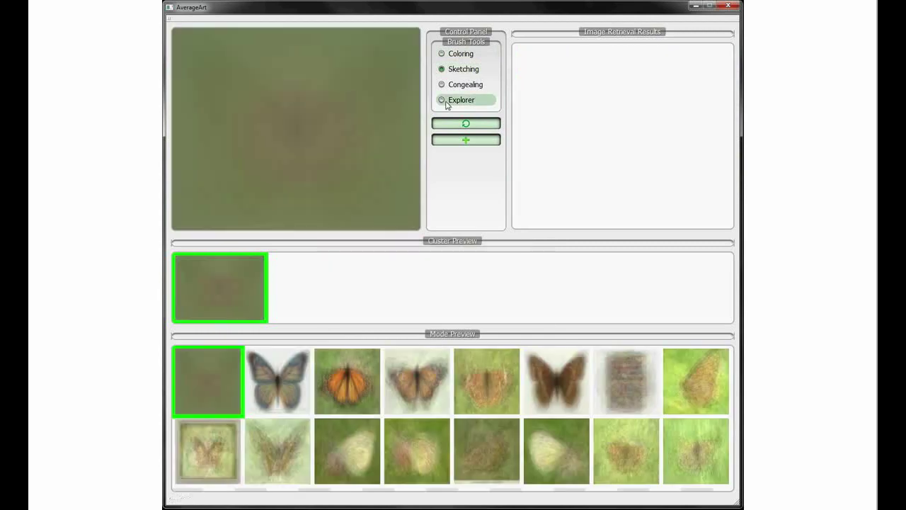
Step: Explore local patches around the centre of the butterfly average with the Explorer brush, enlarging and shrinking its window
left_click(445, 104)
mouse_move(360, 86)
left_mouse_down()
mouse_move(343, 75)
mouse_move(269, 82)
mouse_move(255, 94)
mouse_move(245, 138)
mouse_move(277, 177)
mouse_move(329, 173)
mouse_move(360, 154)
mouse_move(372, 107)
mouse_move(358, 91)
mouse_move(315, 98)
mouse_move(315, 121)
left_mouse_up()
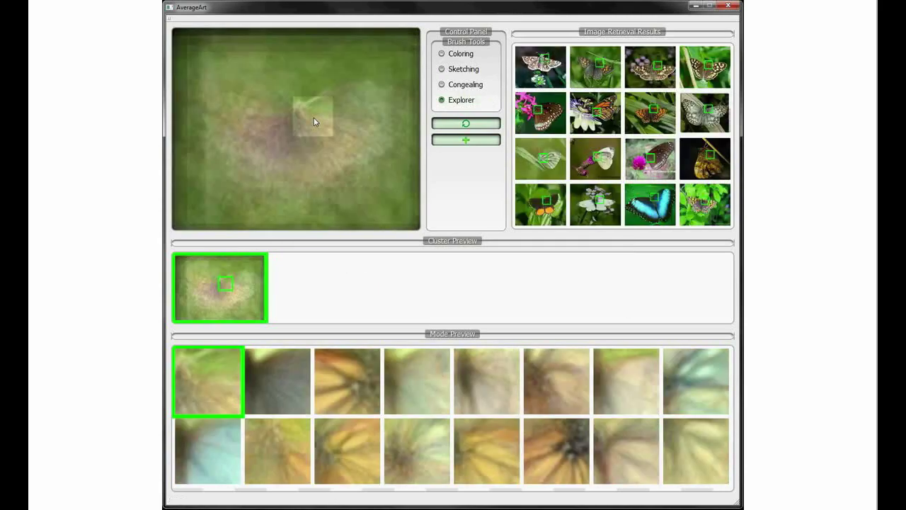
scroll(315, 121, "up", 2)
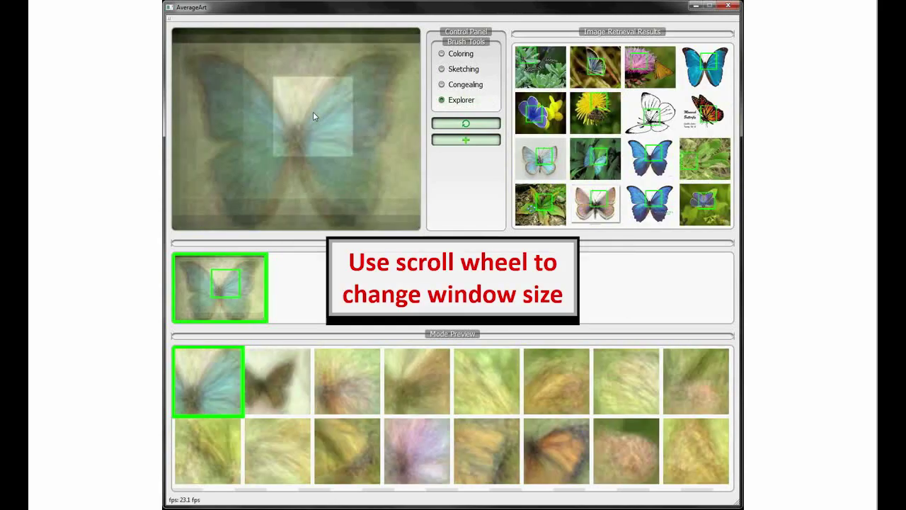
left_click_drag(280, 104, 314, 91)
scroll(308, 97, "down", 2)
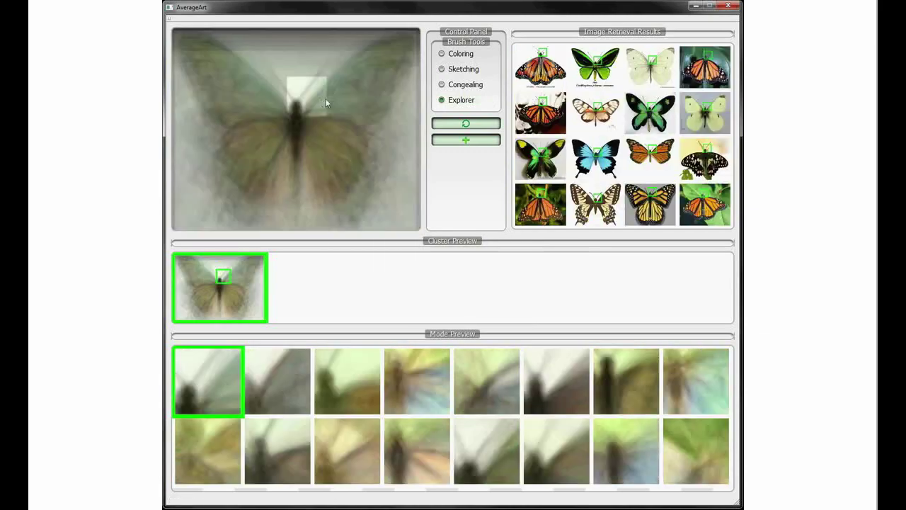
Step: Cycle through the alternative appearance modes for the small Explorer window on the butterfly's upper right wing
key("Tab")
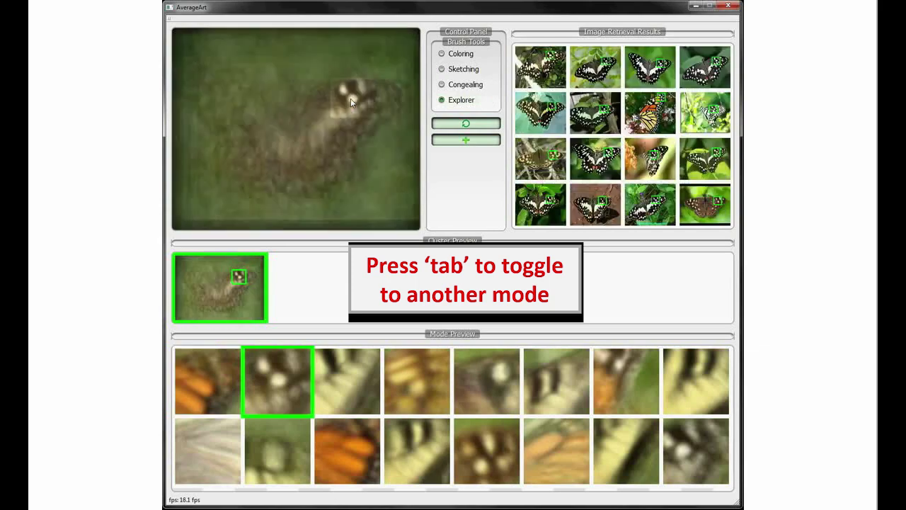
key("Tab")
key("Tab")
key("Tab")
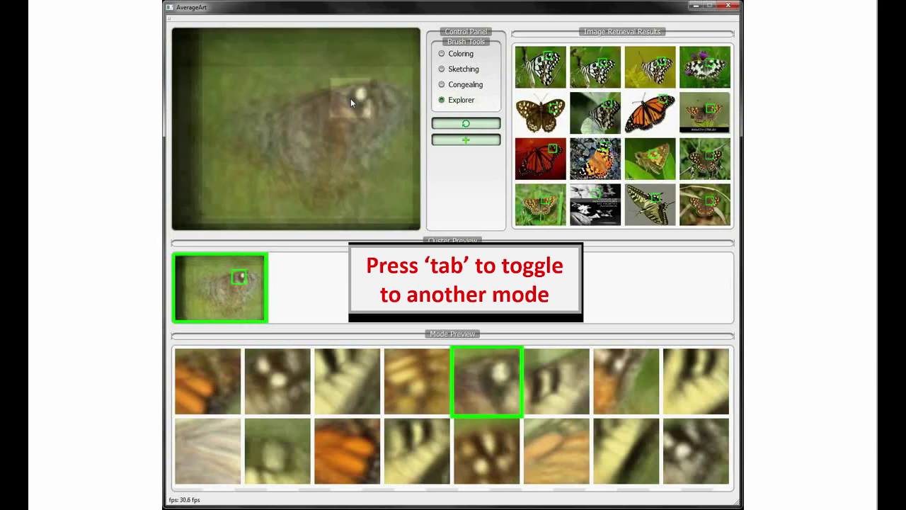
key("Tab")
key("Tab")
key("Tab")
key("Tab")
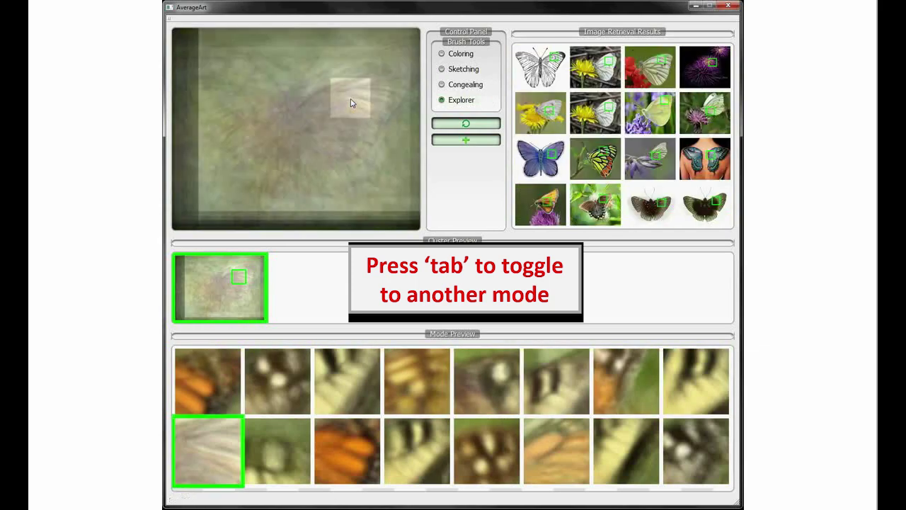
key("Tab")
key("Tab")
key("Tab")
key("Tab")
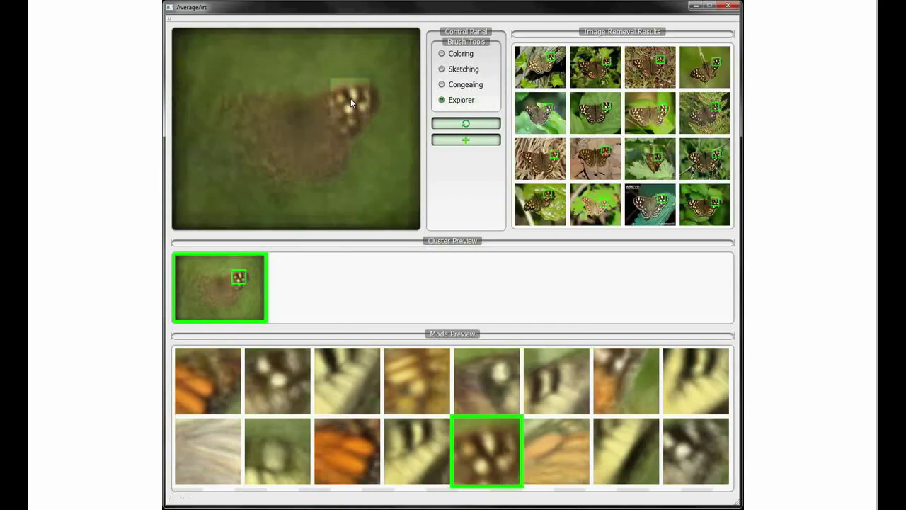
key("Tab")
key("Tab")
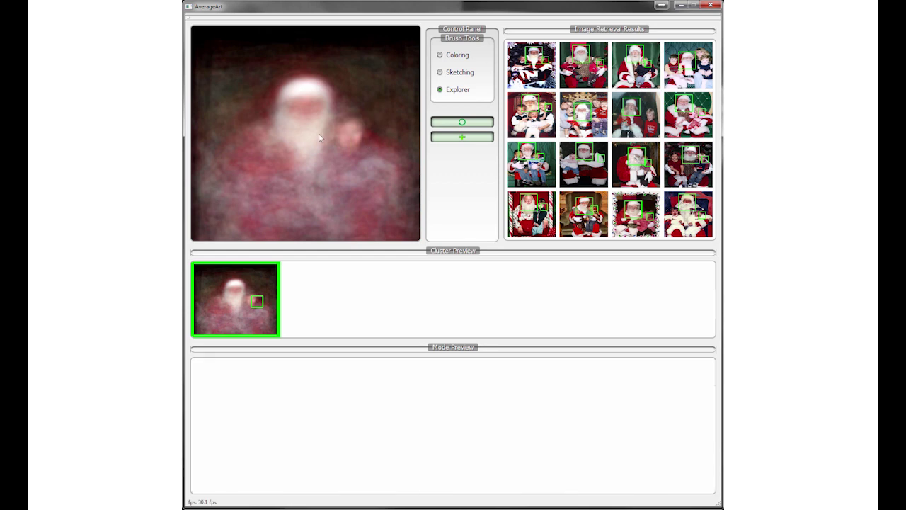
Step: Place an Explorer window beside Santa's face, opposite the child, and switch its patch two modes onward
left_click(259, 134)
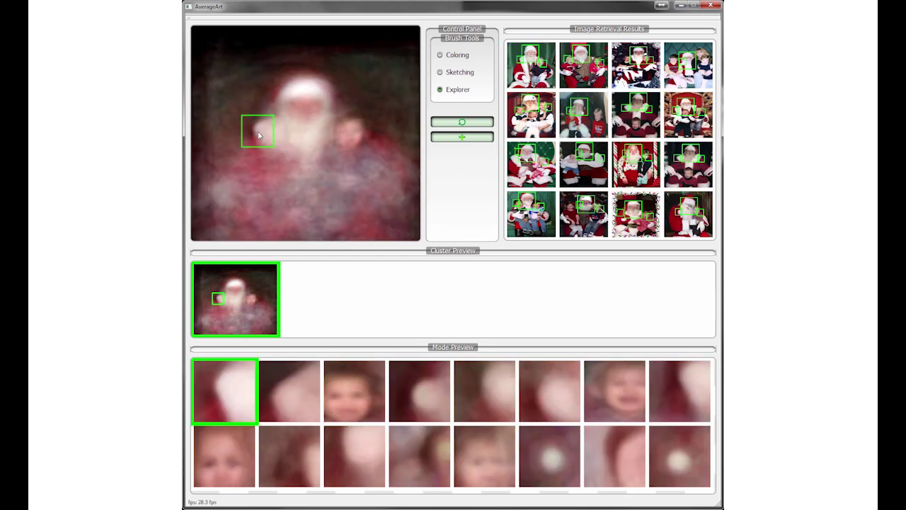
key("Right")
key("Right")
right_click(259, 135)
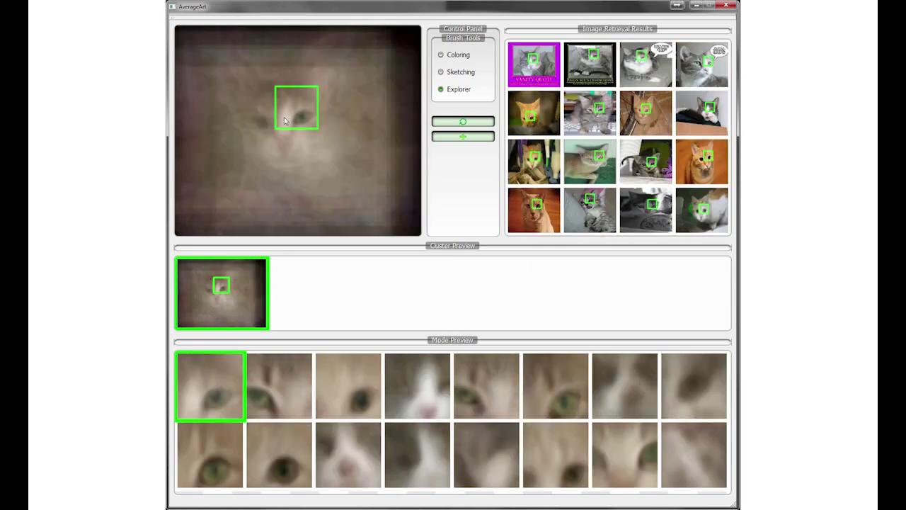
Step: Resize the Explorer window to fit small facial features and add patches on the cat's nose and both eyes
scroll(297, 131, "up", 3)
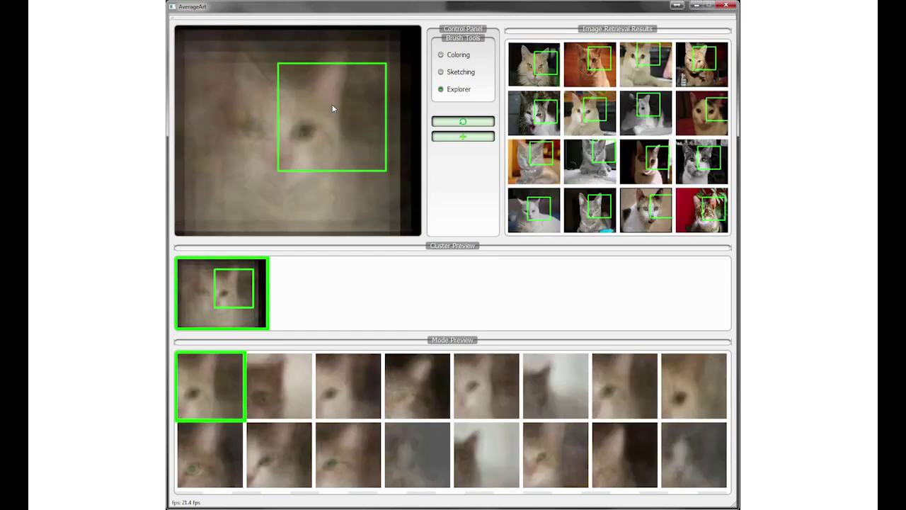
scroll(303, 127, "down", 2)
scroll(297, 150, "down", 1)
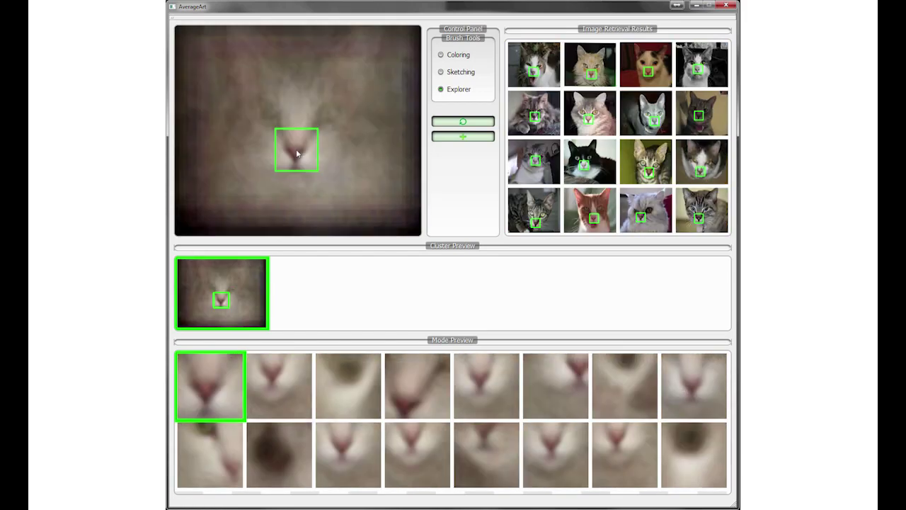
left_click(270, 119)
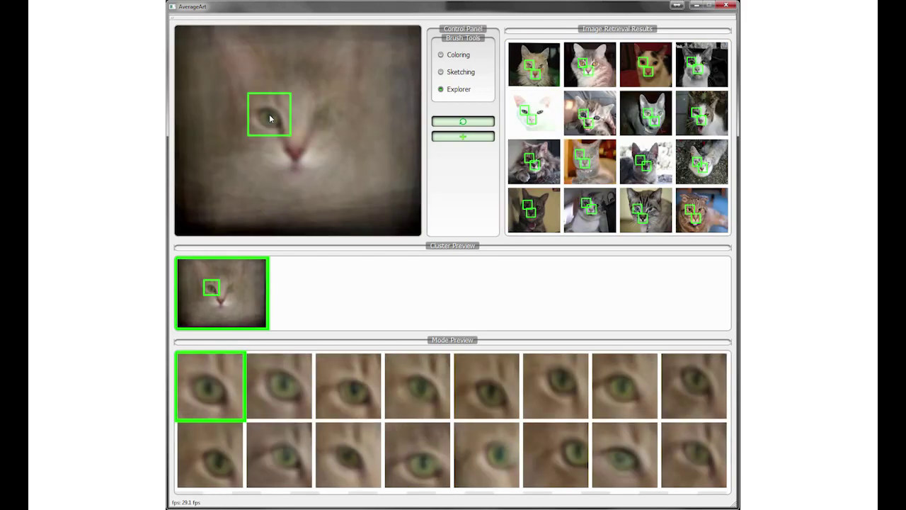
left_click(325, 117)
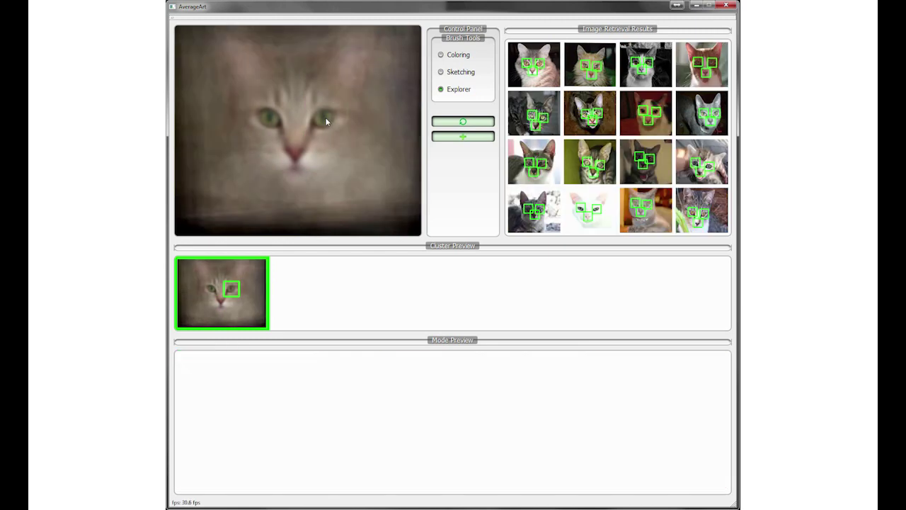
Step: Add Explorer patches on both of the cat's ears
left_click(237, 52)
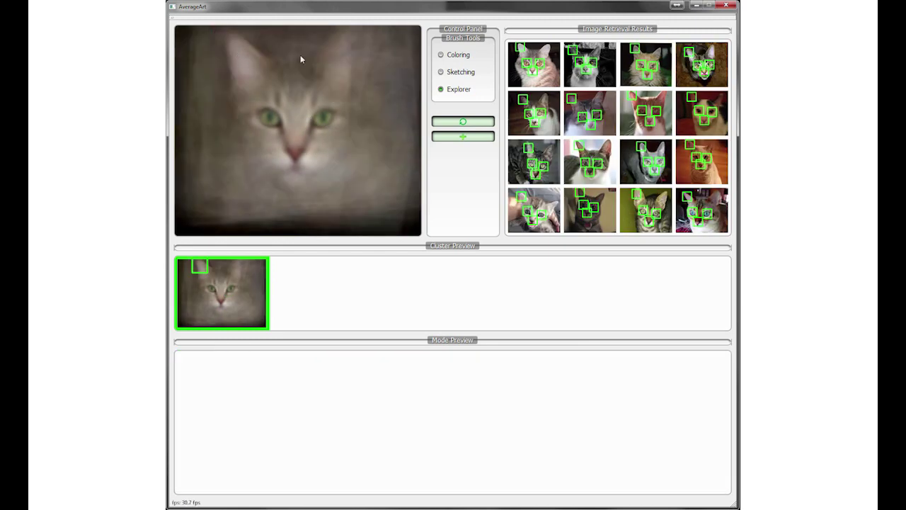
left_click(341, 59)
left_click(341, 59)
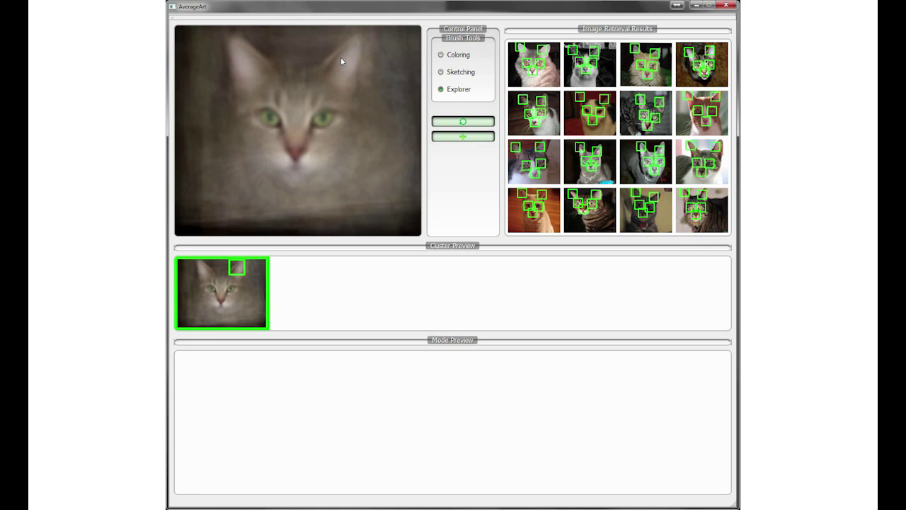
Step: Compare the cat average before and after alignment by toggling between the two versions
key("space")
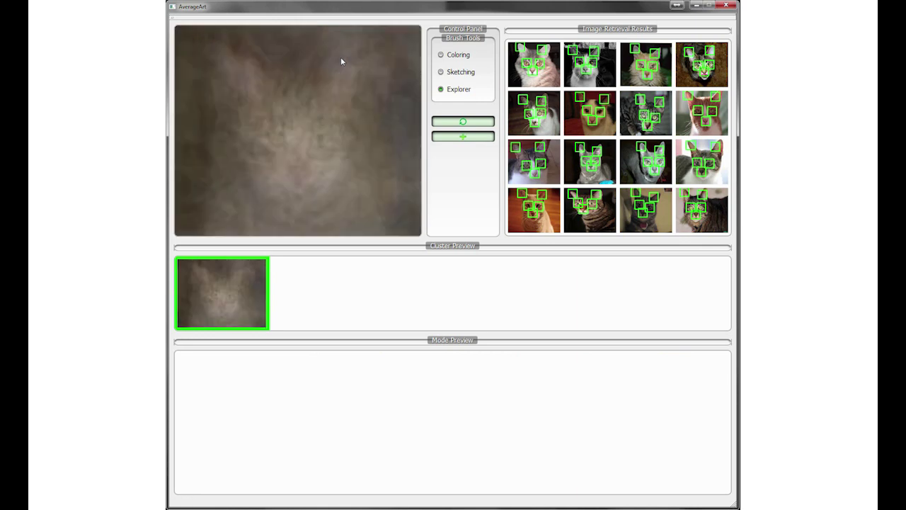
key("space")
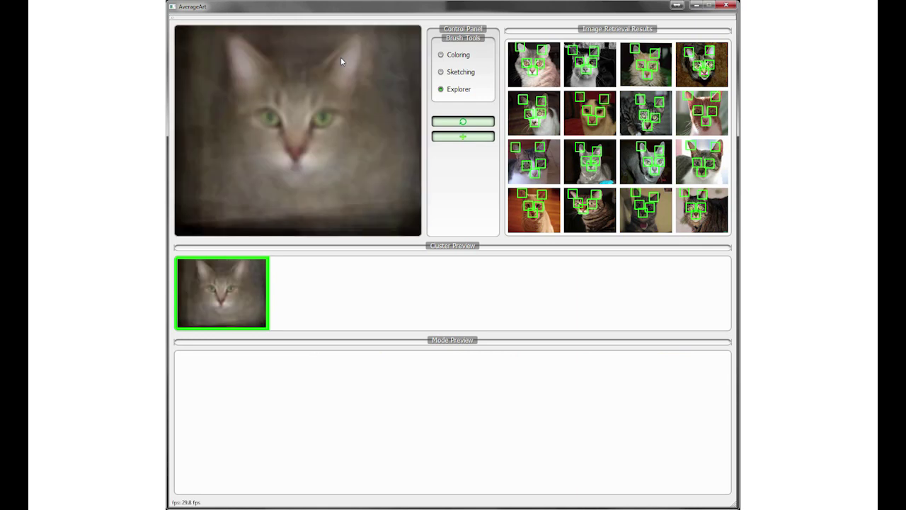
key("space")
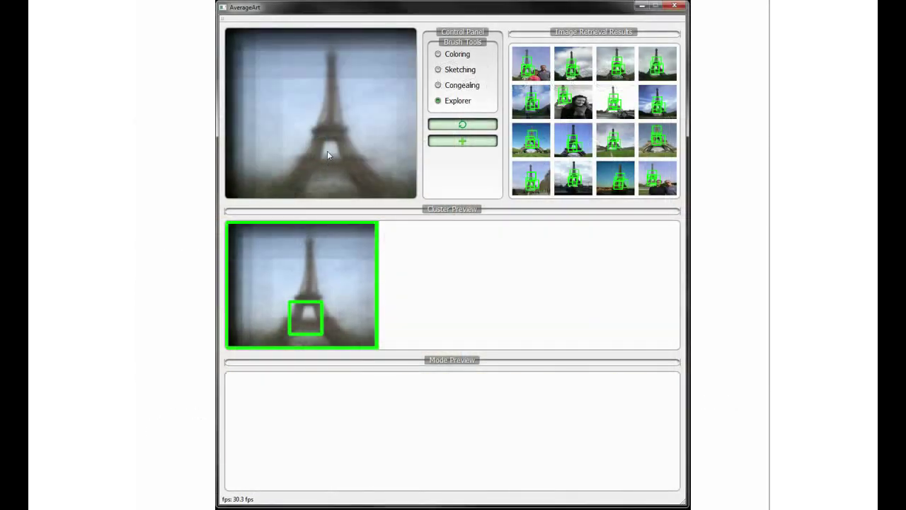
Step: Add Explorer patches on the Eiffel Tower average at the lower arch and on the middle of the tower
left_click(327, 144)
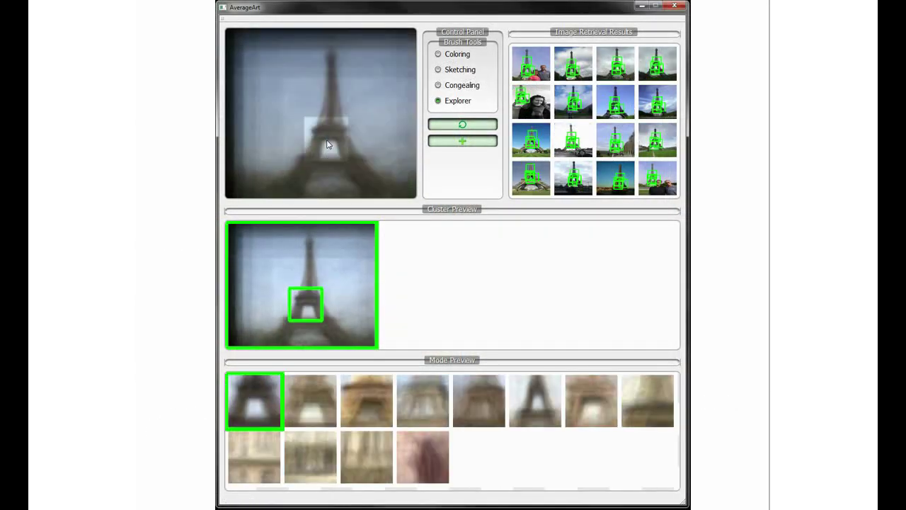
left_click(327, 144)
left_click(330, 106)
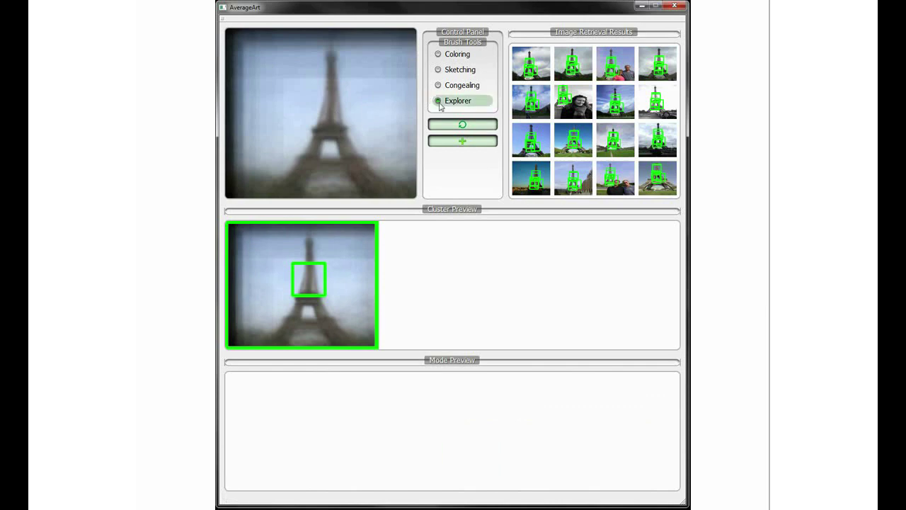
Step: Paint the sky beside the Eiffel Tower black with the Coloring brush
left_click(453, 55)
left_click(389, 91)
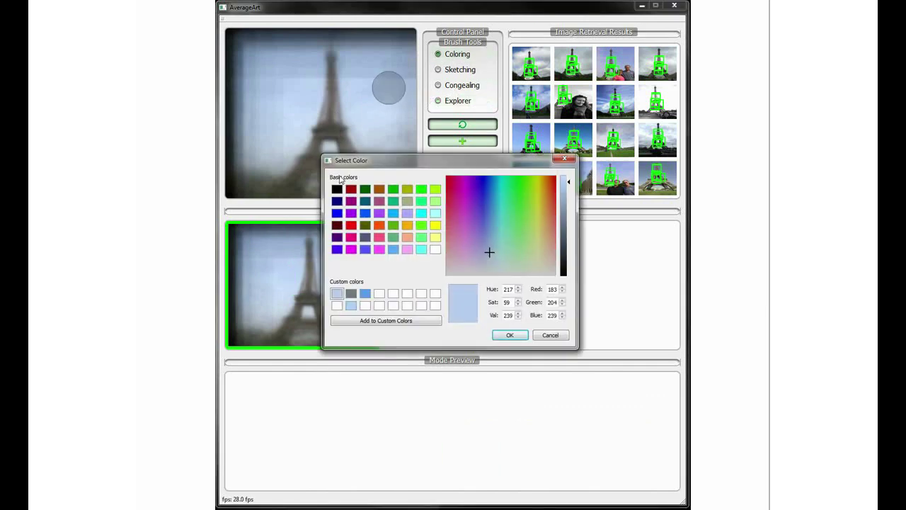
left_click(341, 189)
left_click(508, 331)
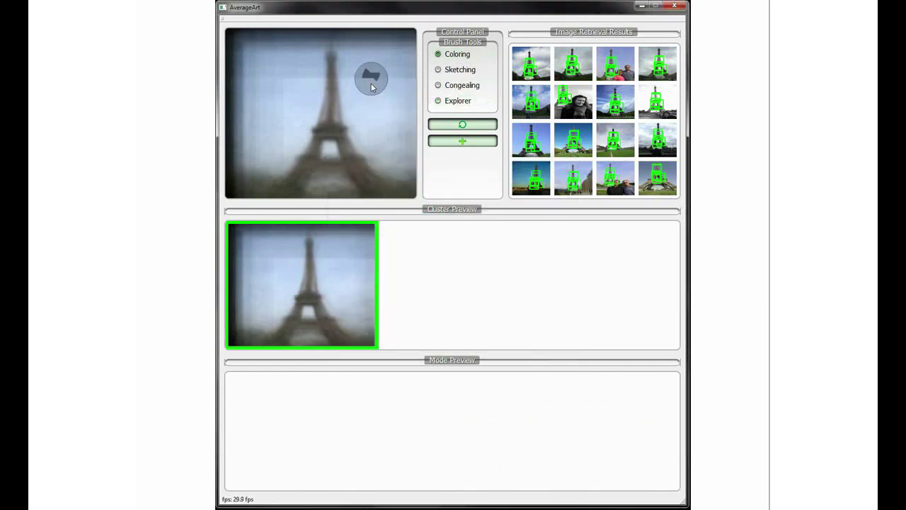
left_click_drag(370, 83, 398, 163)
mouse_move(400, 165)
left_mouse_down()
mouse_move(383, 141)
mouse_move(372, 75)
mouse_move(376, 135)
left_mouse_up()
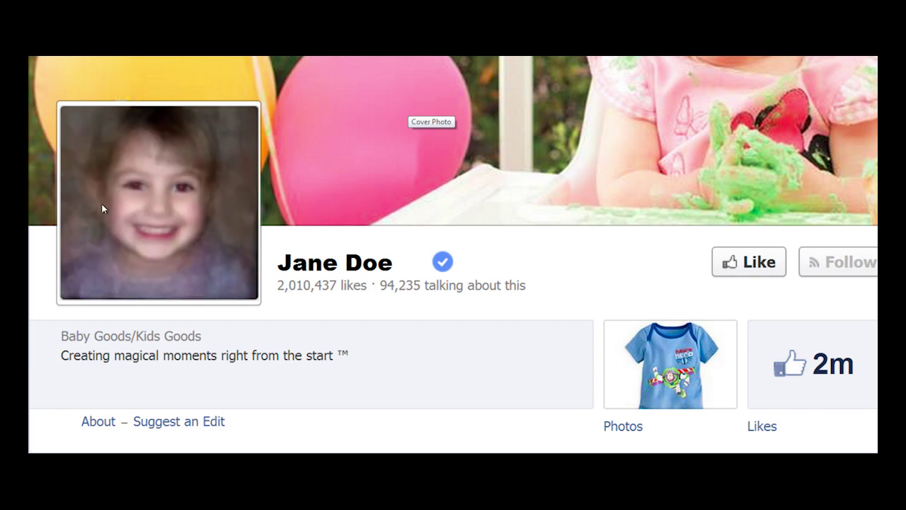
mouse_move(210, 279)
left_mouse_down()
mouse_move(90, 274)
mouse_move(219, 284)
mouse_move(173, 294)
mouse_move(110, 281)
left_mouse_up()
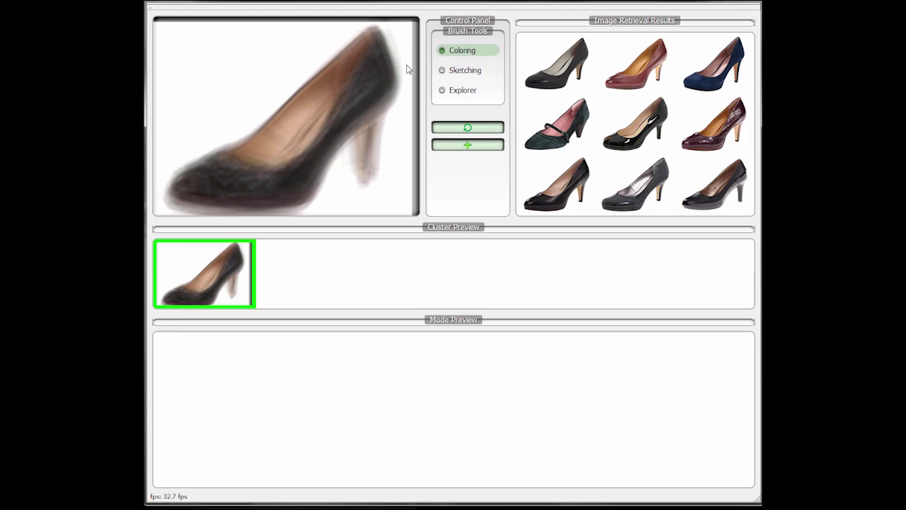
Step: Paint the body of the high-heeled shoe average red with the Coloring brush, and sketch a line from its sole to the heel
right_click(362, 86)
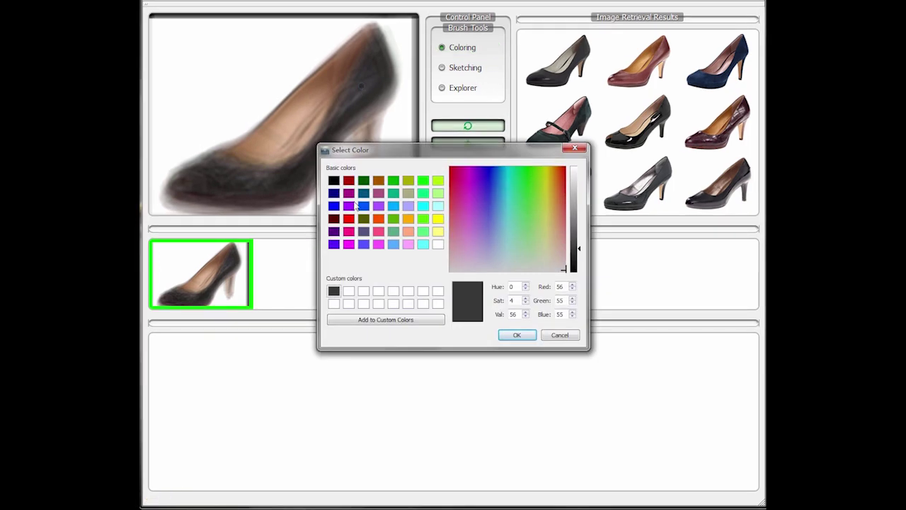
left_click(349, 219)
left_click(517, 336)
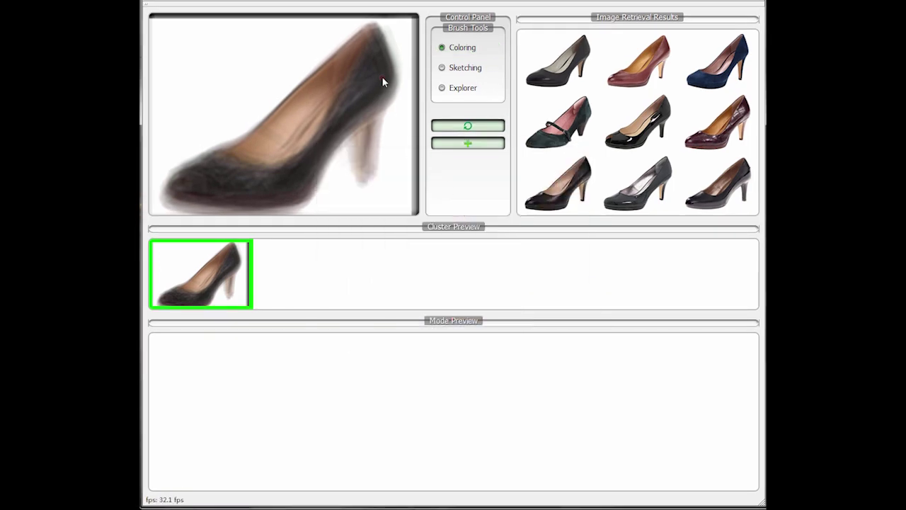
left_click_drag(374, 90, 277, 181)
left_click(456, 68)
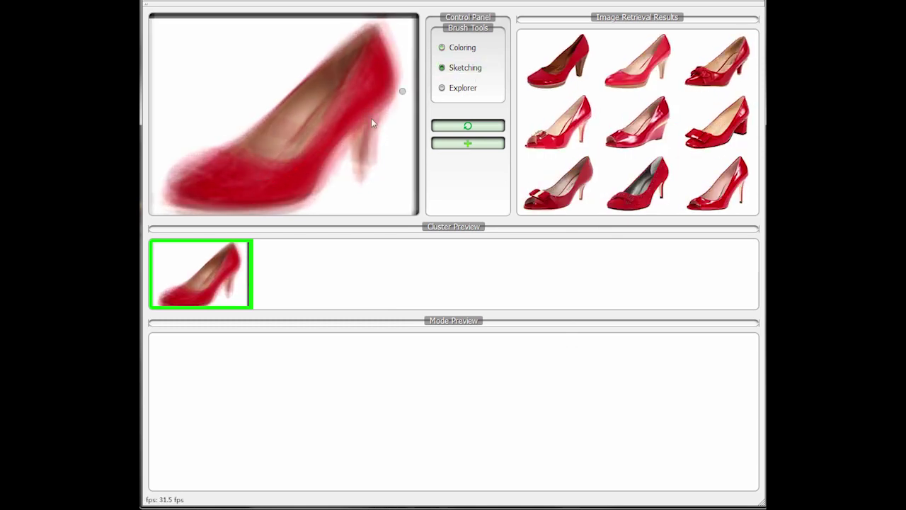
left_click_drag(326, 194, 370, 174)
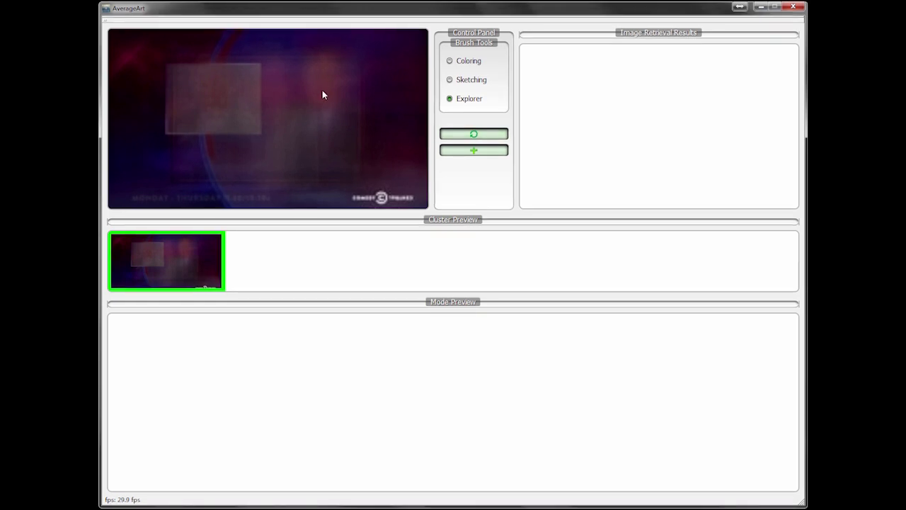
Step: Add Explorer patches on the presenter's face and tie, and switch the tie patch to the third mode, the purple tie
left_click(322, 94)
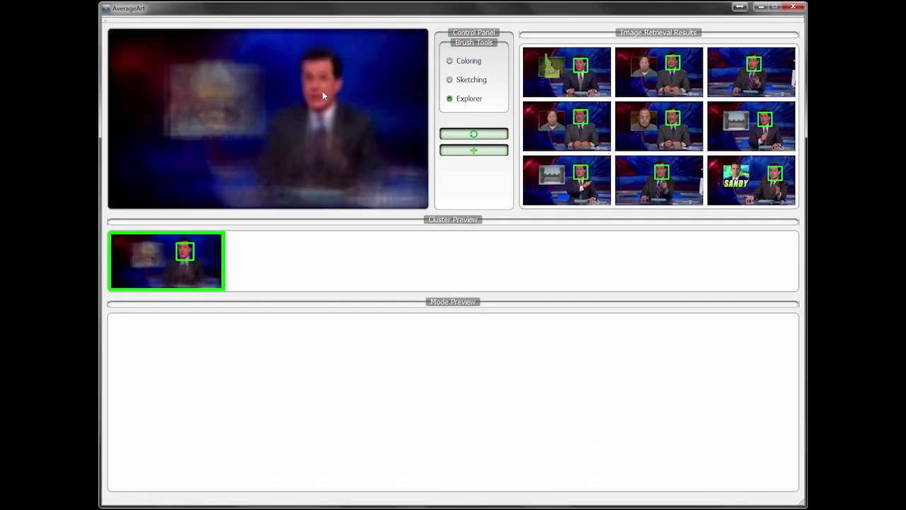
left_click(318, 128)
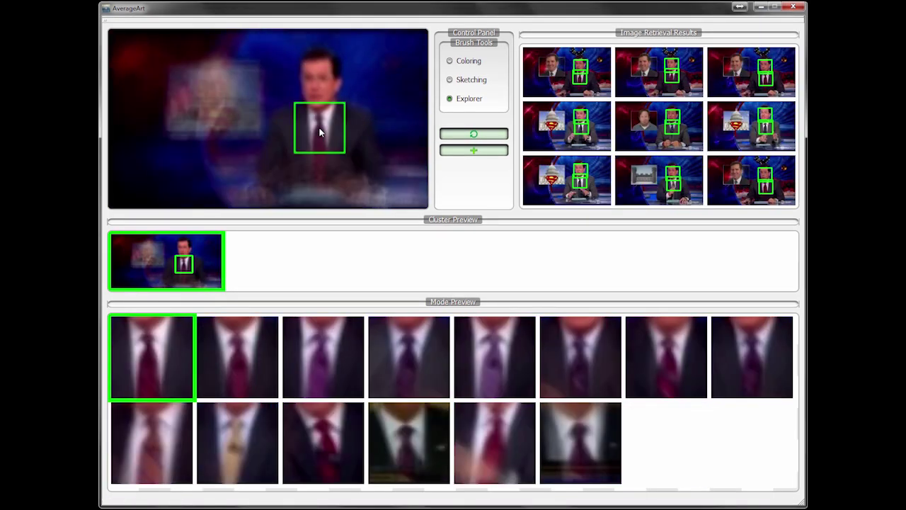
scroll(320, 133, "down", 4)
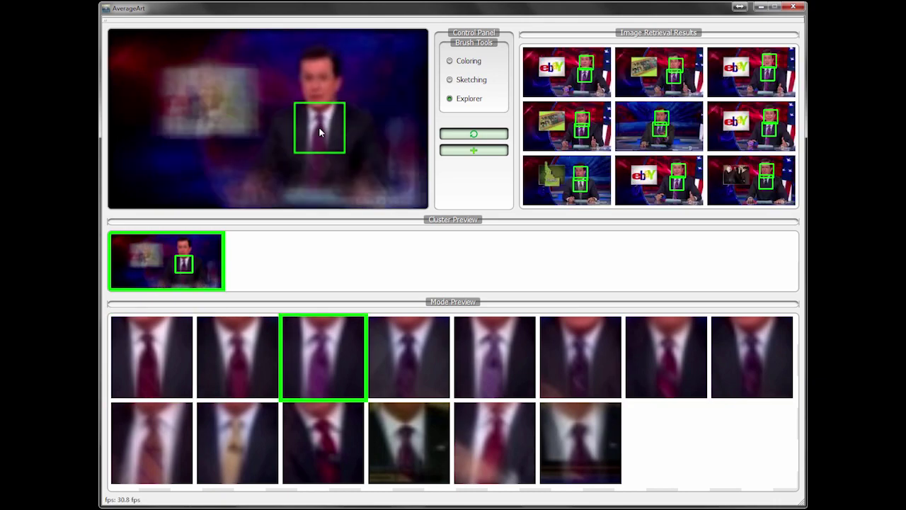